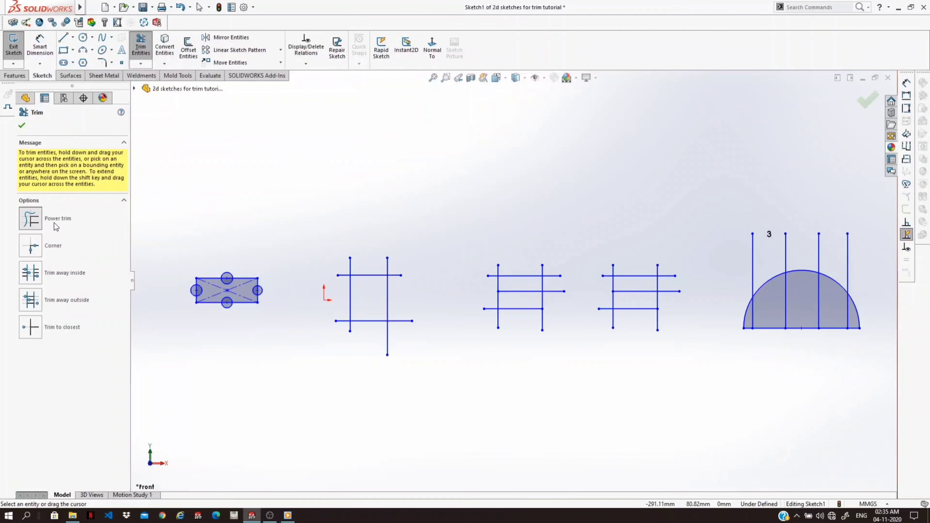
Step: Use Power trim to remove the arc portions of the four circles that lie inside the rectangle
left_click(445, 78)
left_click_drag(181, 249, 285, 341)
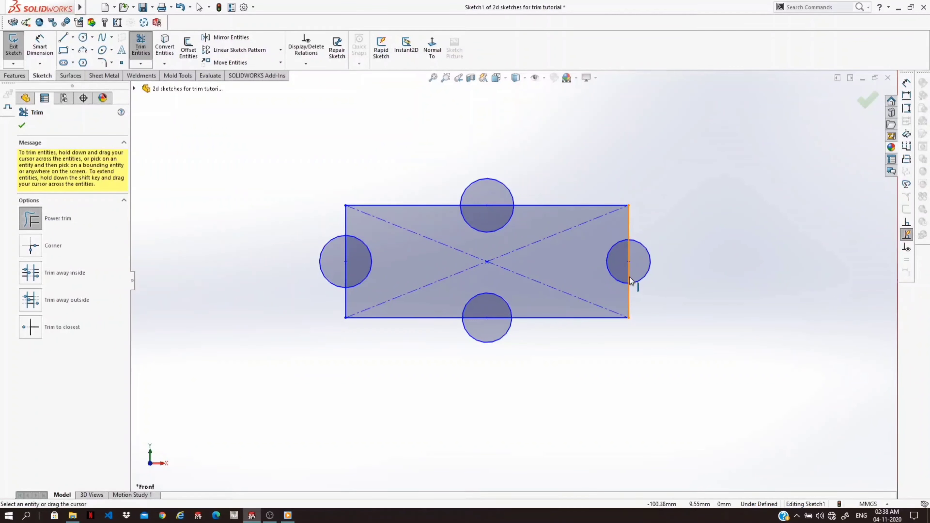
left_click(50, 220)
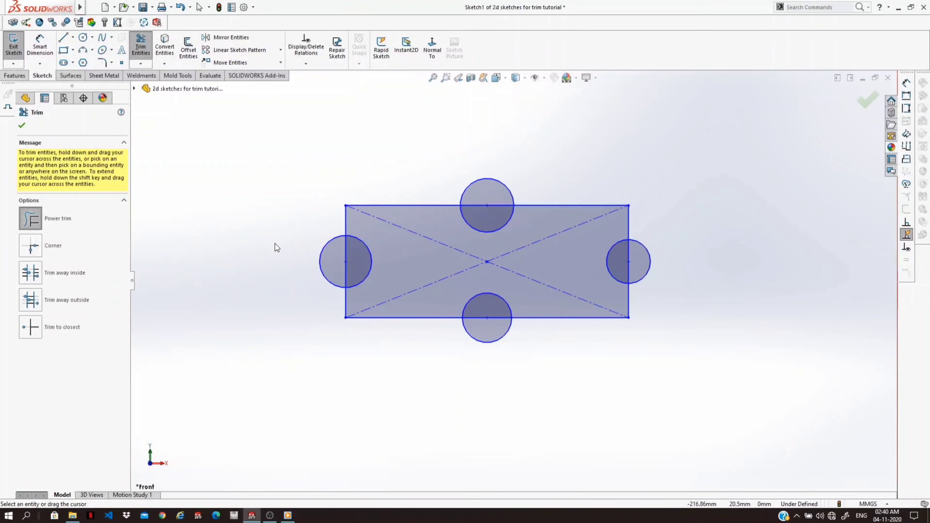
left_click_drag(405, 261, 361, 262)
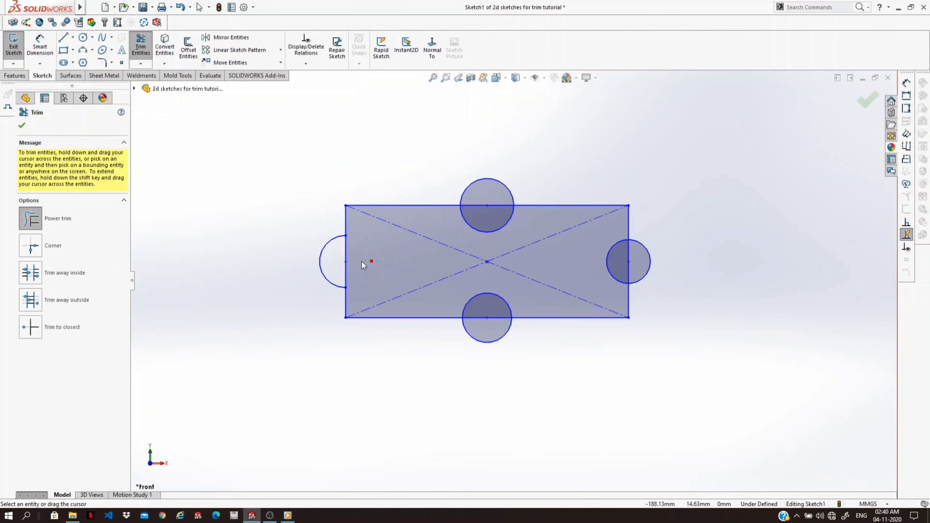
left_click_drag(451, 222, 469, 218)
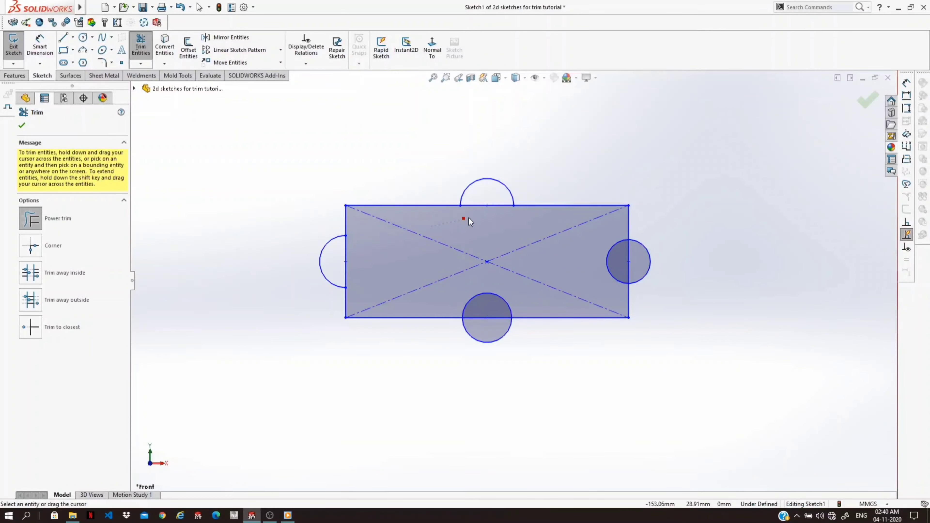
left_click_drag(604, 265, 615, 261)
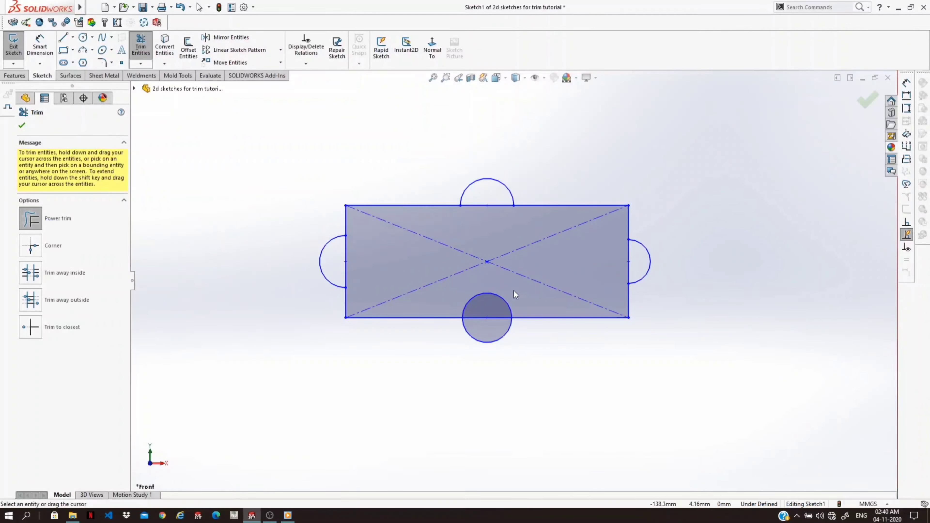
left_click_drag(515, 295, 492, 307)
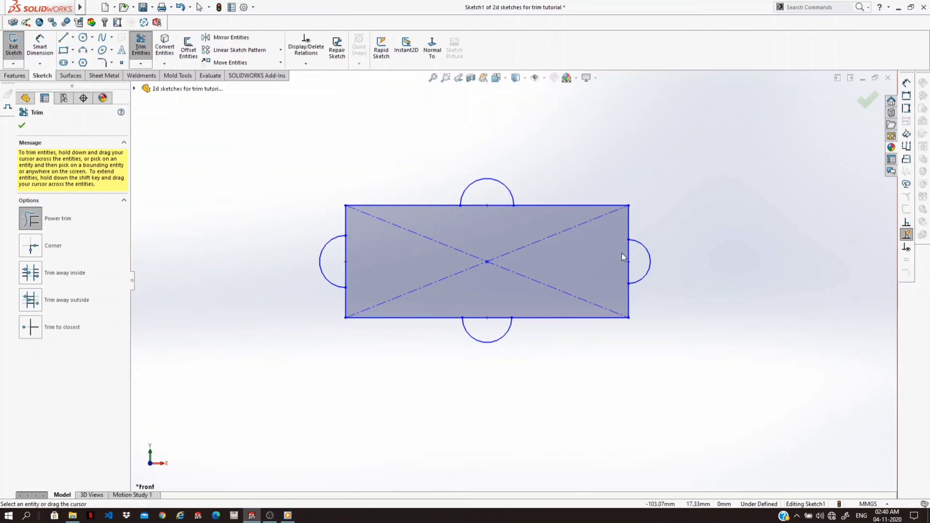
Step: Power-trim the rectangle's edge segments between the four half-circles so they merge into one continuous outline
left_click_drag(621, 253, 631, 257)
left_click_drag(519, 295, 491, 331)
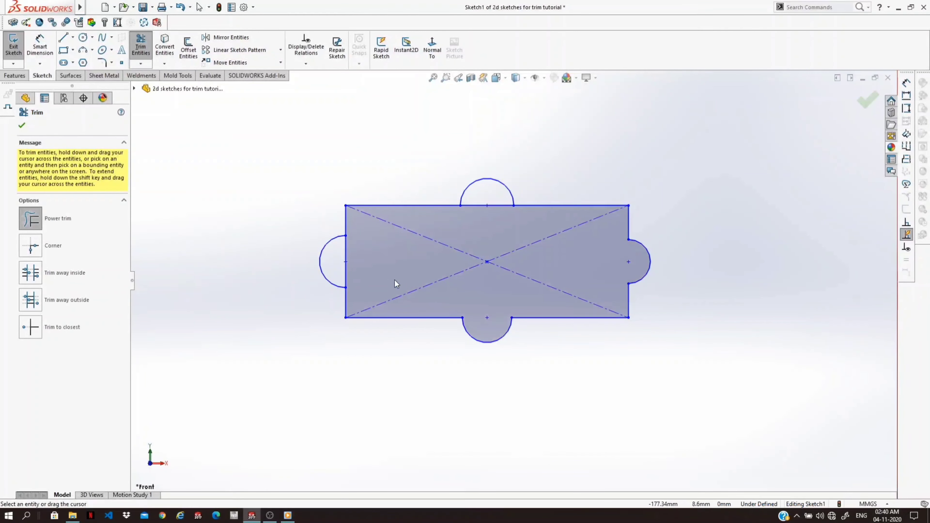
left_click_drag(354, 271, 337, 273)
left_click_drag(505, 216, 485, 200)
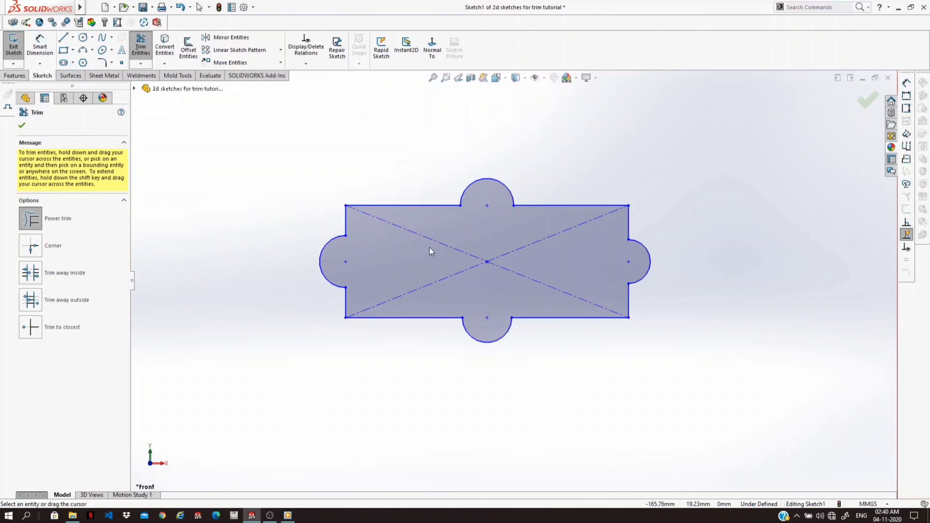
mouse_move(445, 240)
left_mouse_down()
mouse_move(497, 285)
mouse_move(423, 261)
left_mouse_up()
Step: Use the Corner trim option on the crossing four-line sketch to join the upper horizontal and left vertical lines at their corner
left_click(30, 245)
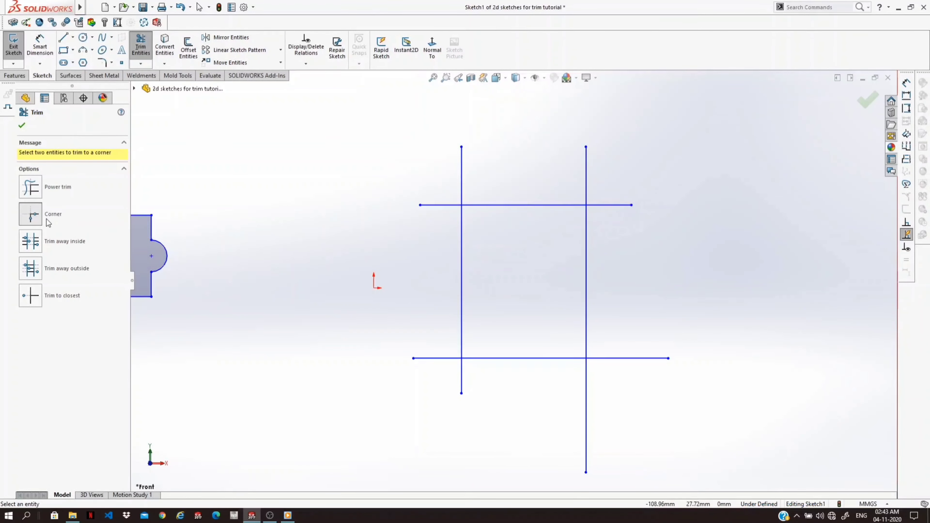
left_click(514, 206)
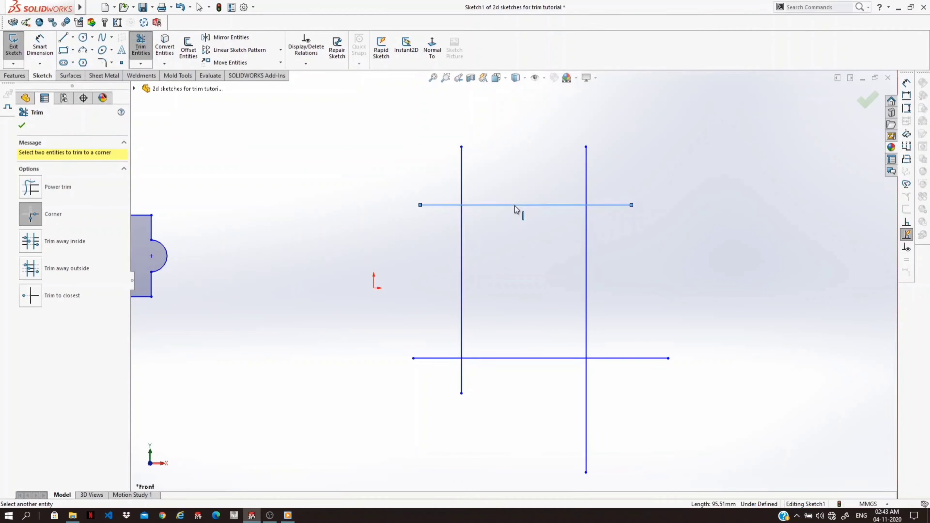
left_click(461, 253)
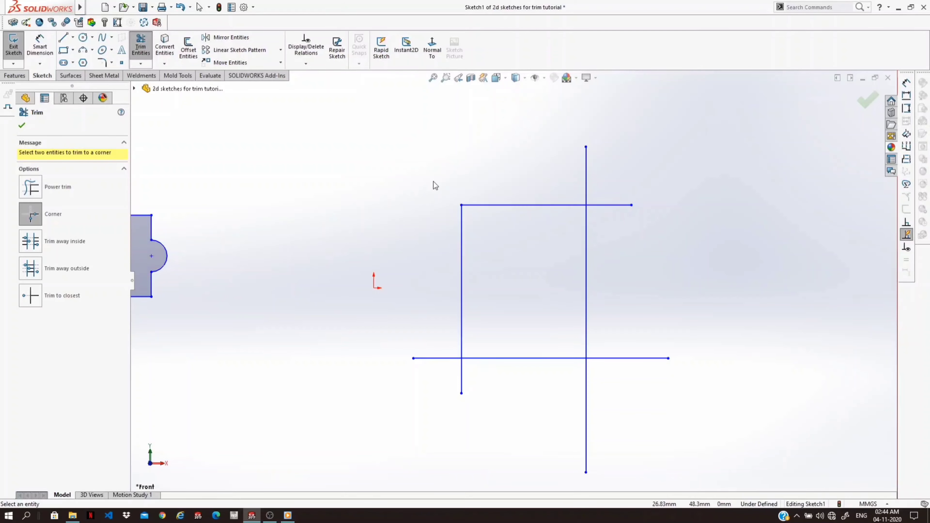
left_click(587, 232)
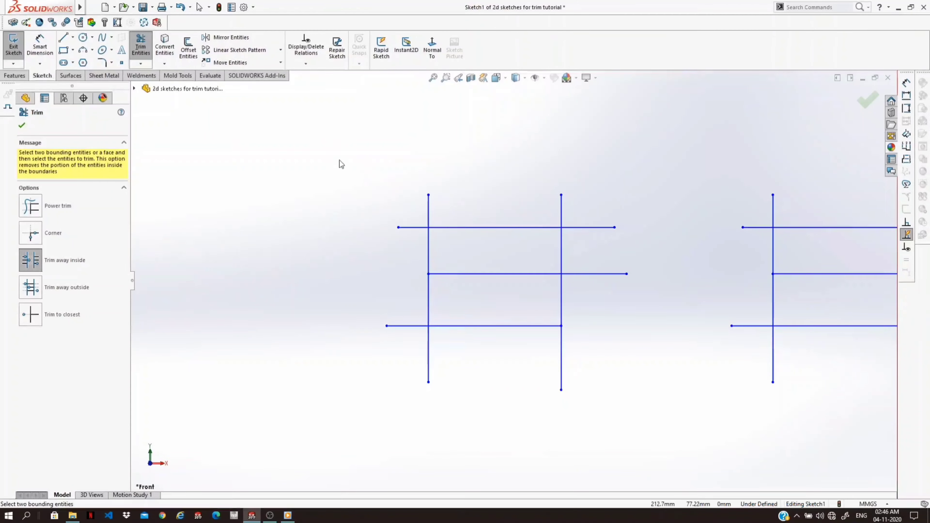
Step: With Trim away inside, use the two vertical lines as boundaries and remove the three horizontal lines' portions between them
mouse_move(327, 146)
left_mouse_down()
mouse_move(622, 401)
mouse_move(655, 419)
left_mouse_up()
left_click(428, 213)
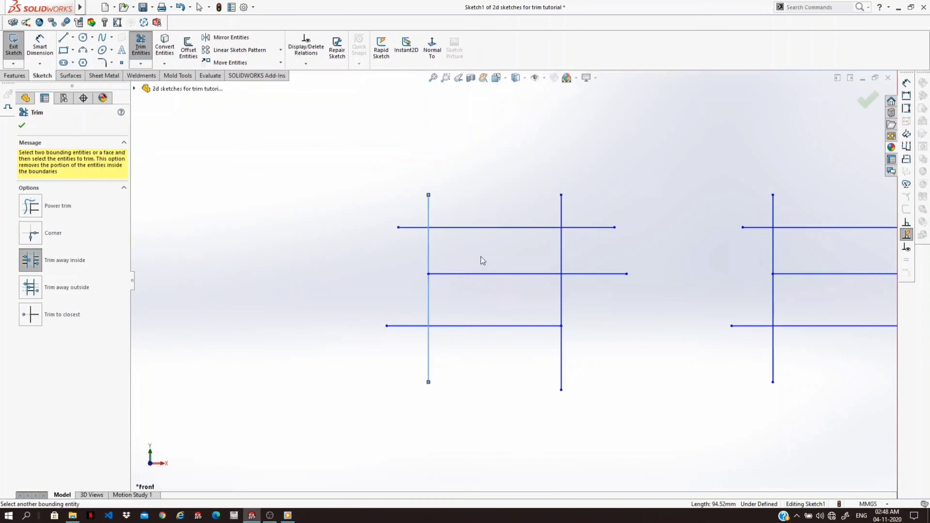
left_click(561, 208)
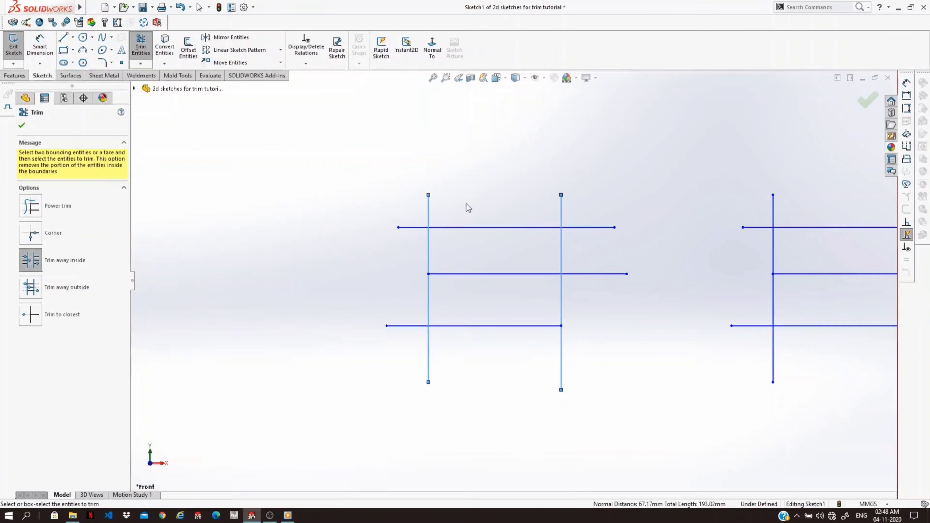
left_click(486, 227)
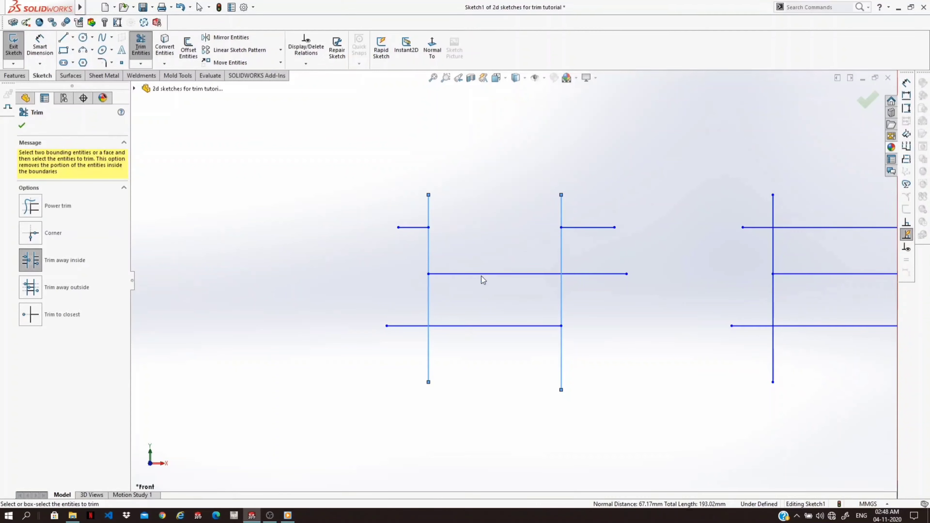
left_click(499, 273)
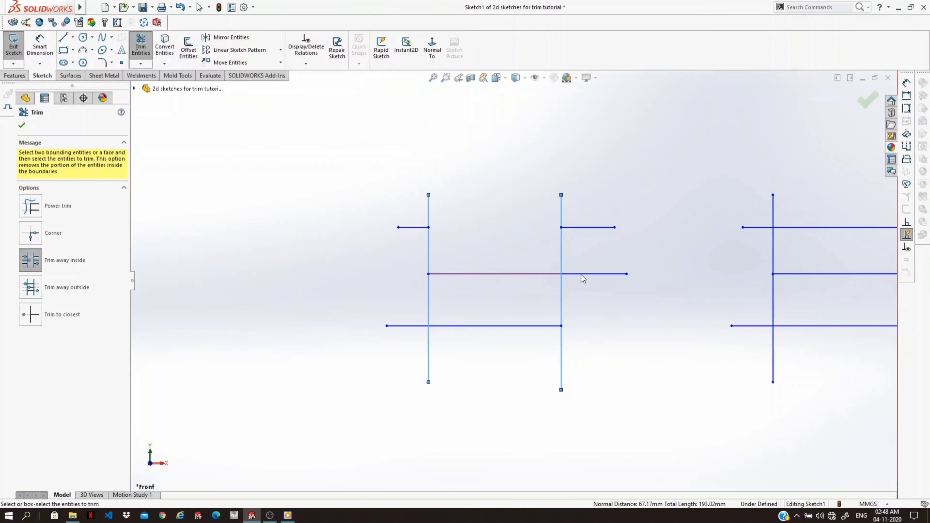
left_click(408, 326)
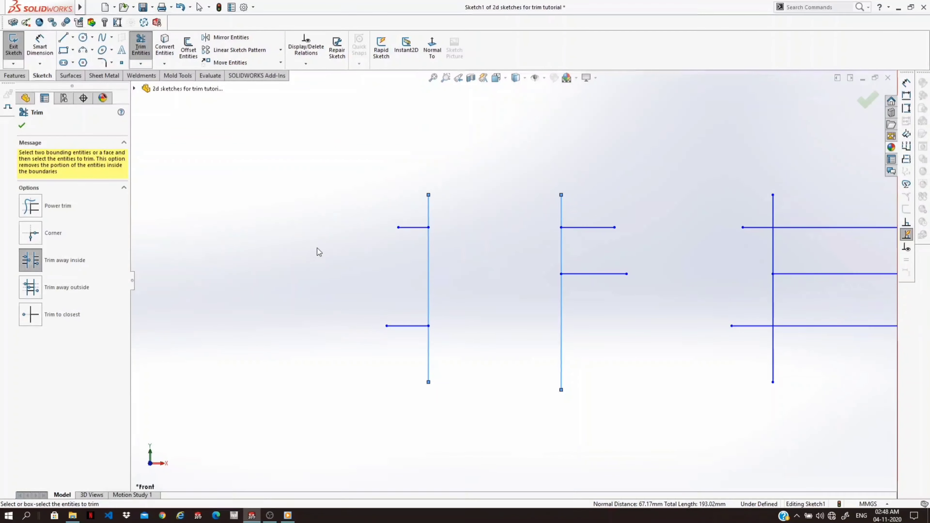
Step: With Trim away outside, use the next grid's two vertical lines as boundaries and remove the three horizontal lines' portions beyond them
left_click(71, 290)
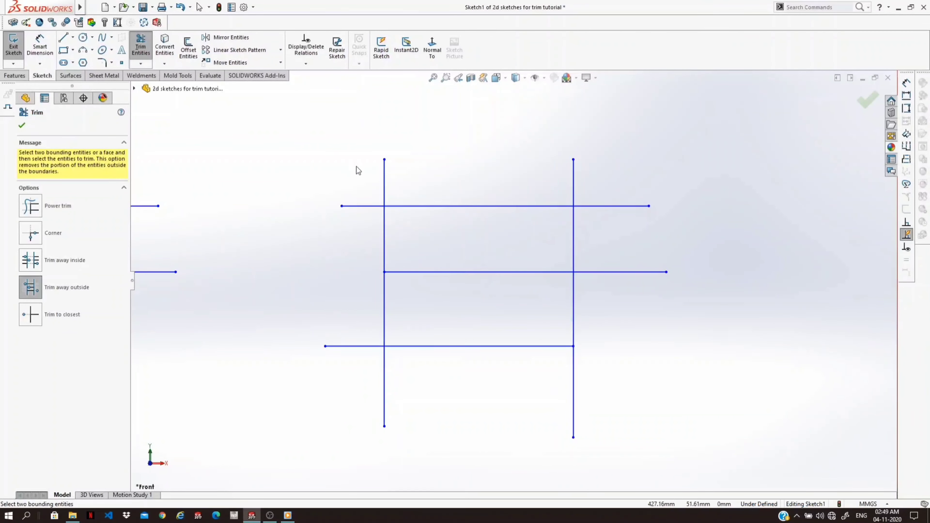
left_click(384, 176)
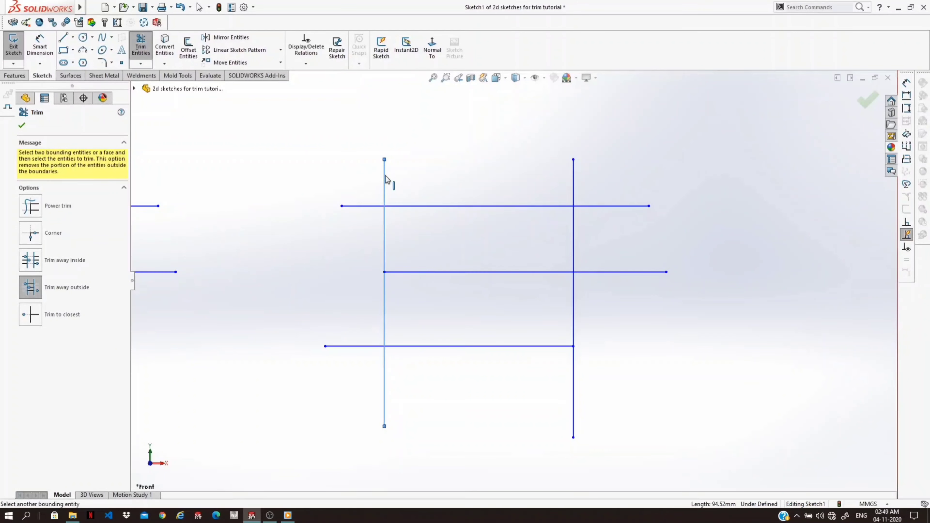
left_click(573, 180)
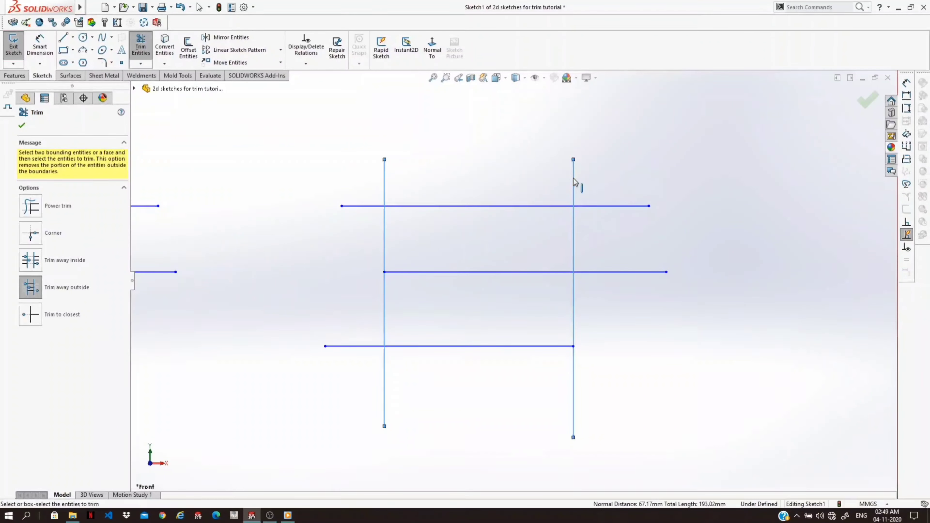
left_click(629, 206)
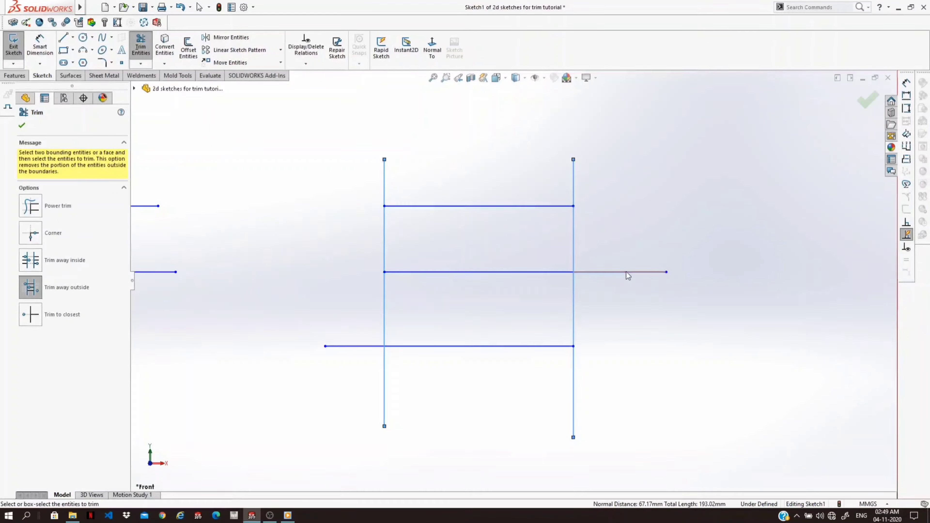
left_click(626, 272)
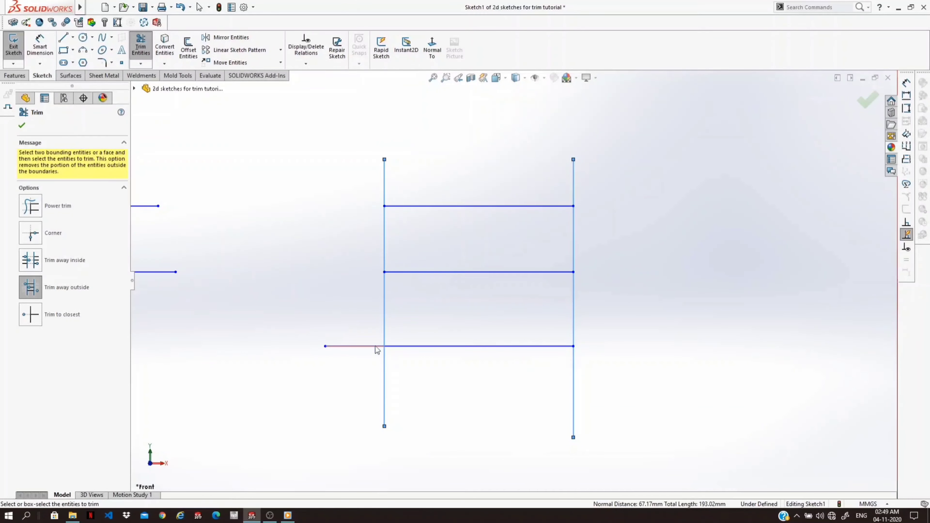
left_click(352, 346)
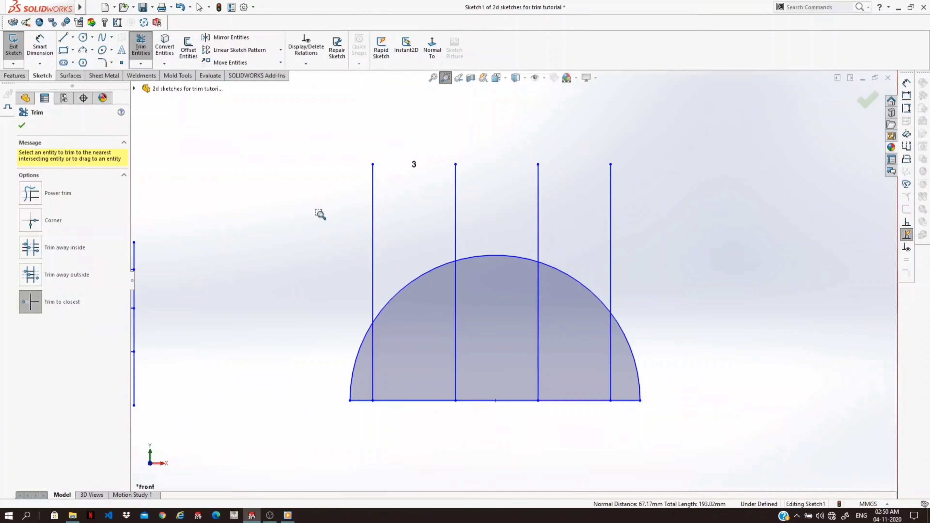
Step: With Trim to closest, remove the first and third vertical lines' portions above the semicircle and the second and fourth lines' portions inside it
left_click(445, 77)
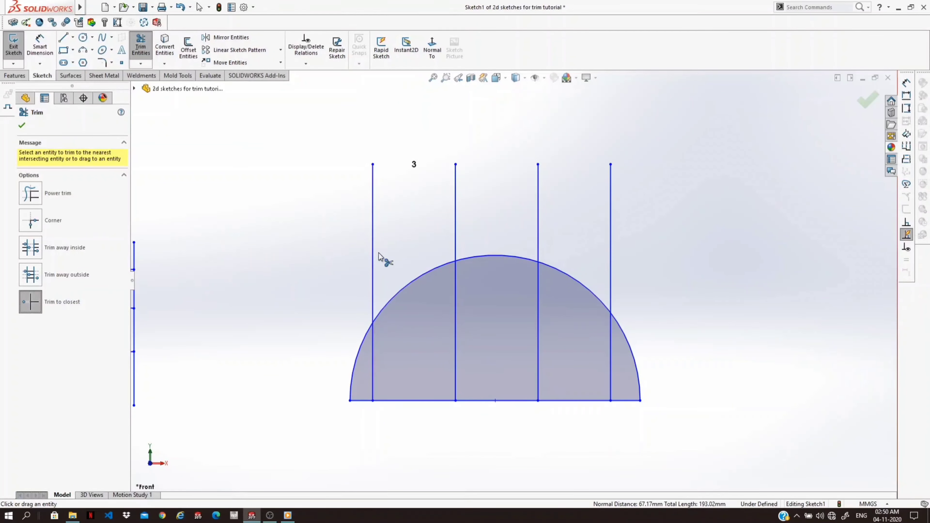
left_click(372, 241)
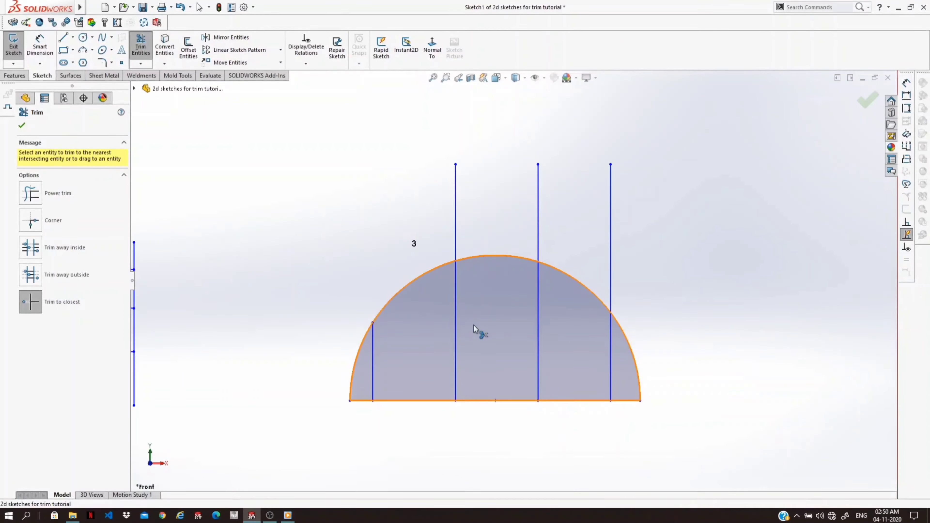
left_click(455, 327)
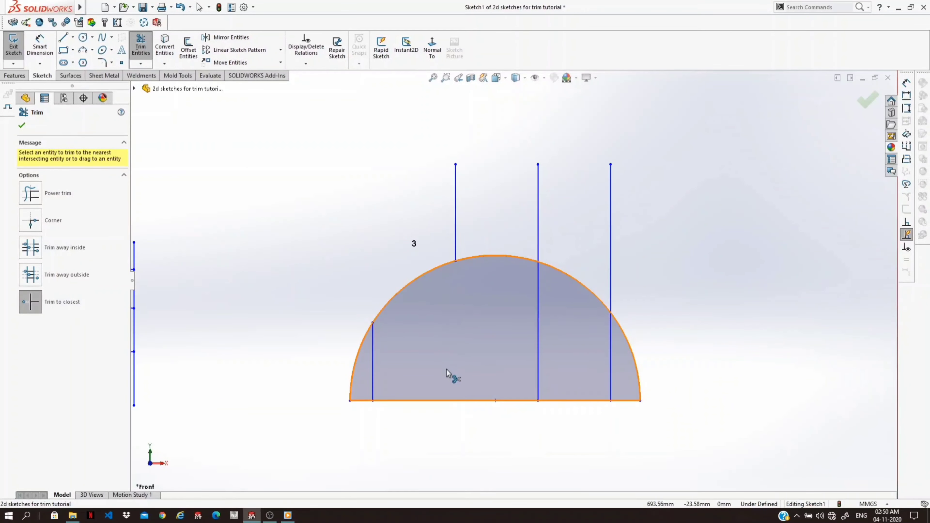
left_click(537, 216)
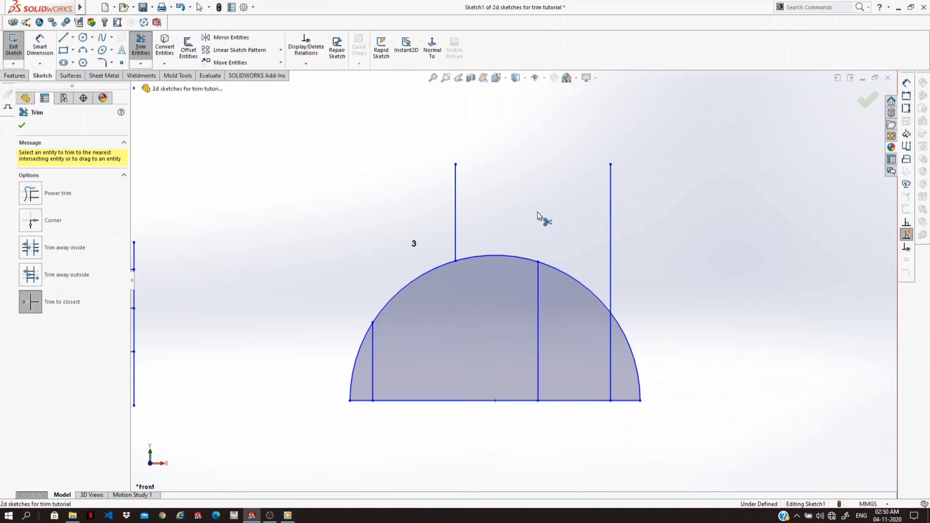
left_click(612, 365)
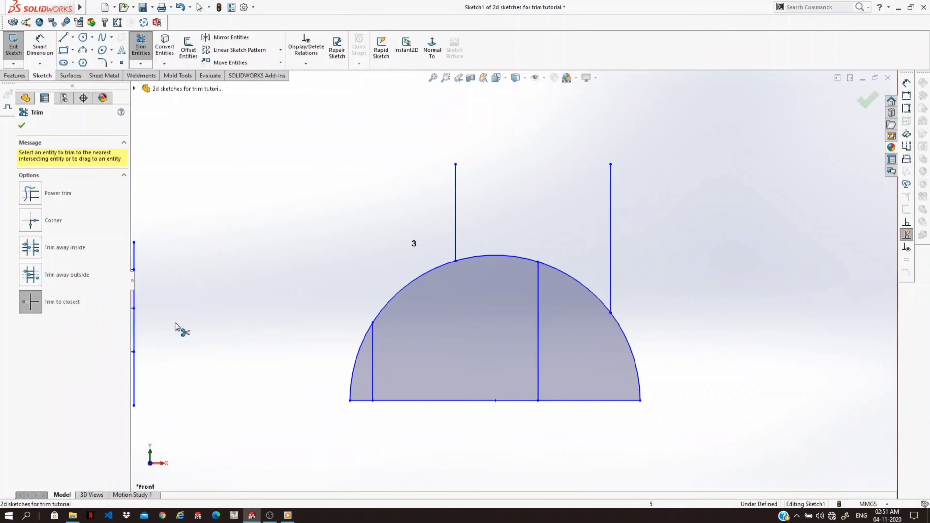
left_click(35, 311)
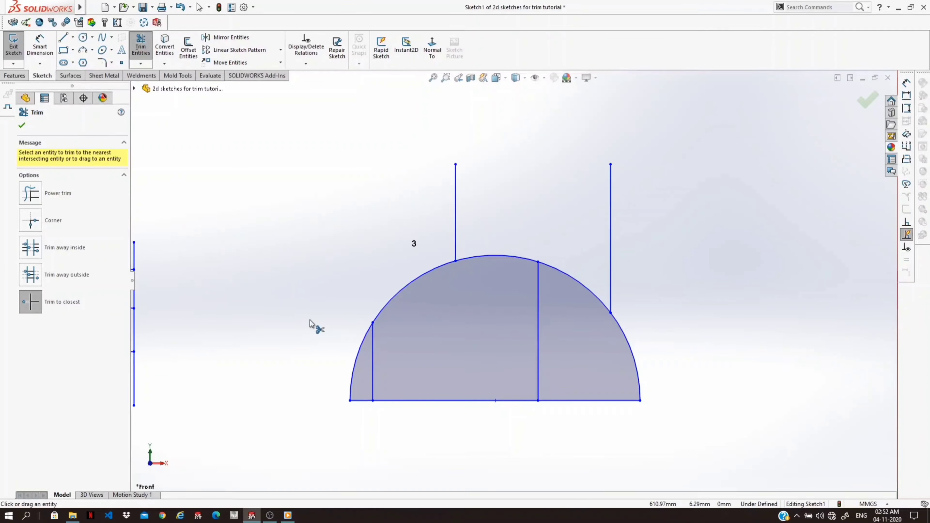
Step: Use Extend Entities to extend the second vertical line down to the semicircle's base, and try to extend the third vertical line
left_click(148, 65)
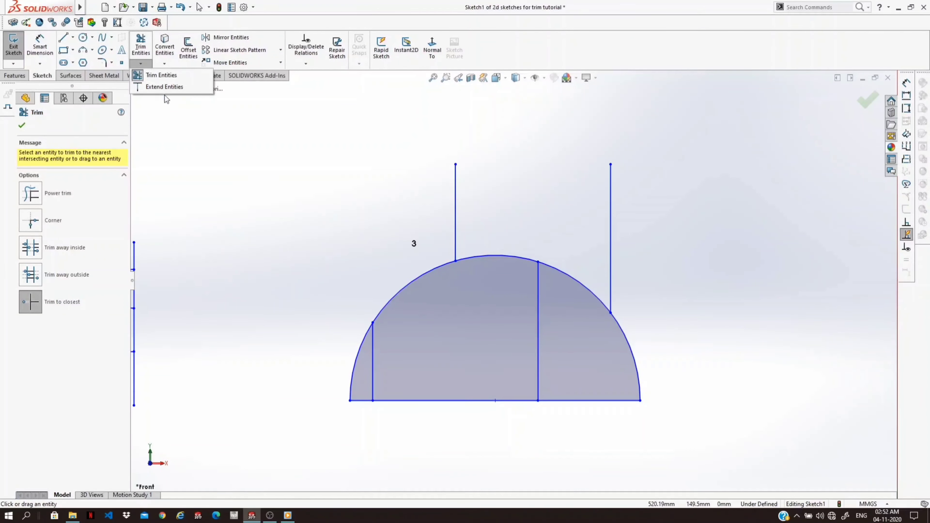
left_click(169, 87)
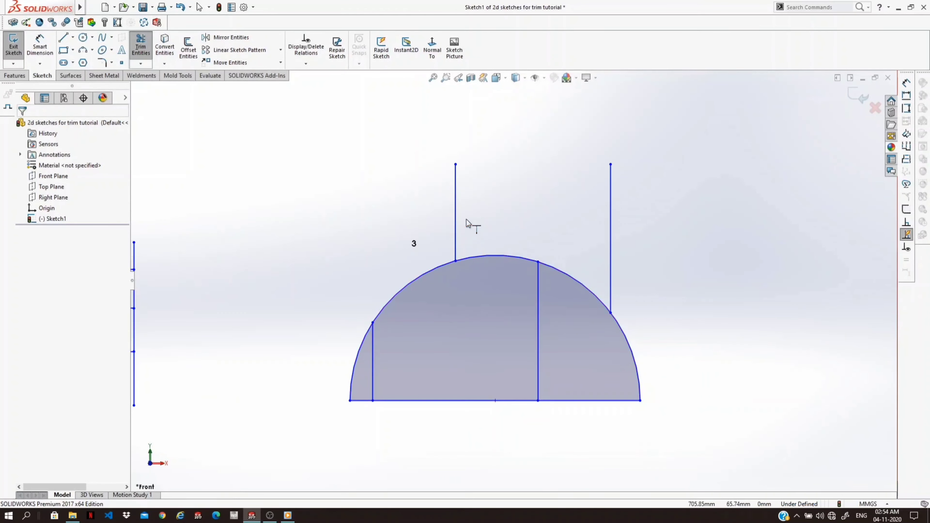
left_click_drag(455, 212, 457, 240)
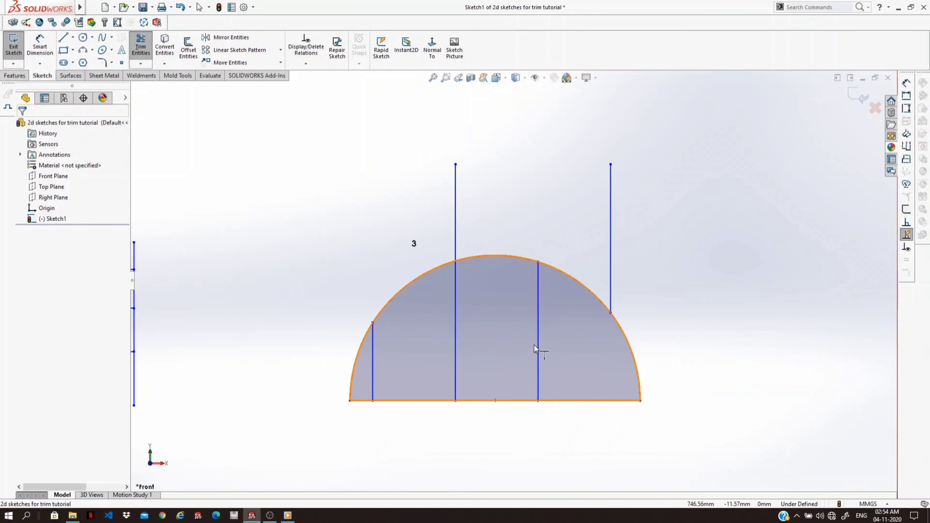
left_click(537, 325)
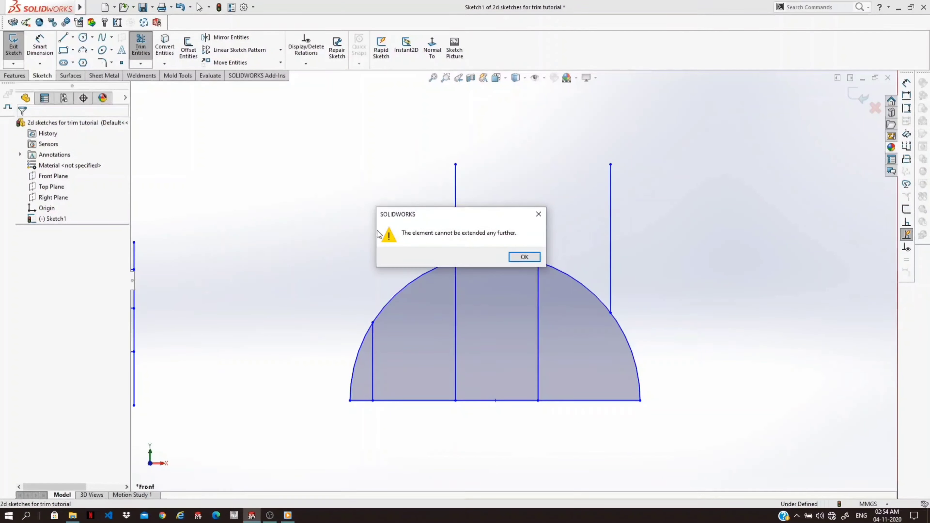
left_click(538, 214)
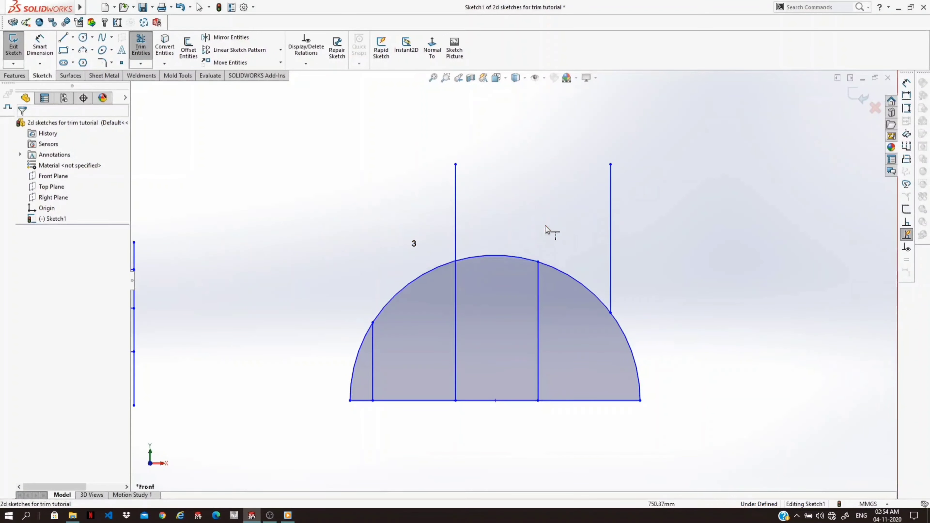